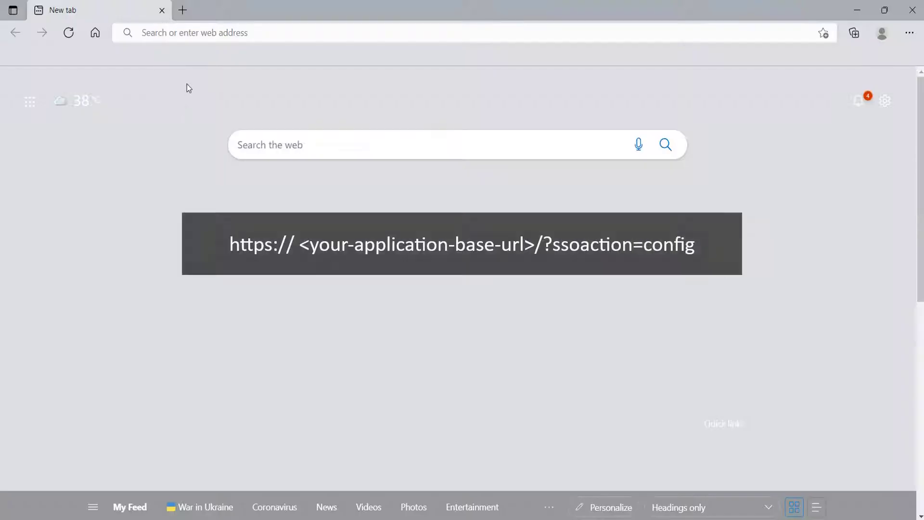
- Load the module's config page at localhost/asp.net-web-app/?ssoaction=config
left_click(202, 32)
type("https://localhost/asp.net-web-app/?ssoaction=config")
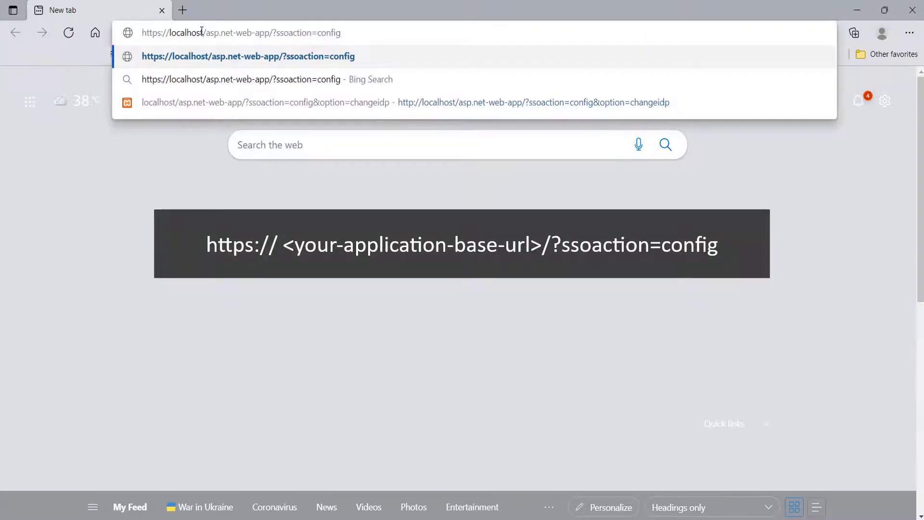
key("Return")
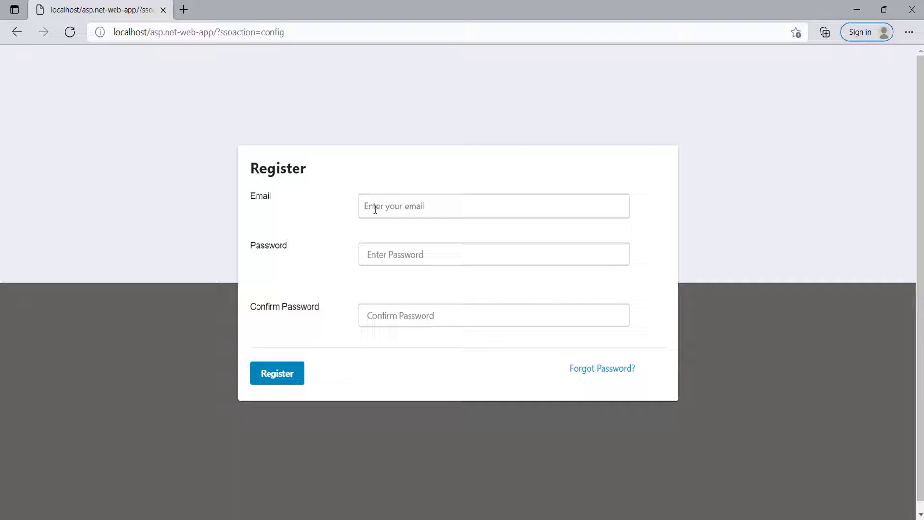
- Register a miniOrange account with an email address and a matching password
left_click(375, 210)
type("user@example.com")
left_click(376, 244)
type("password1234")
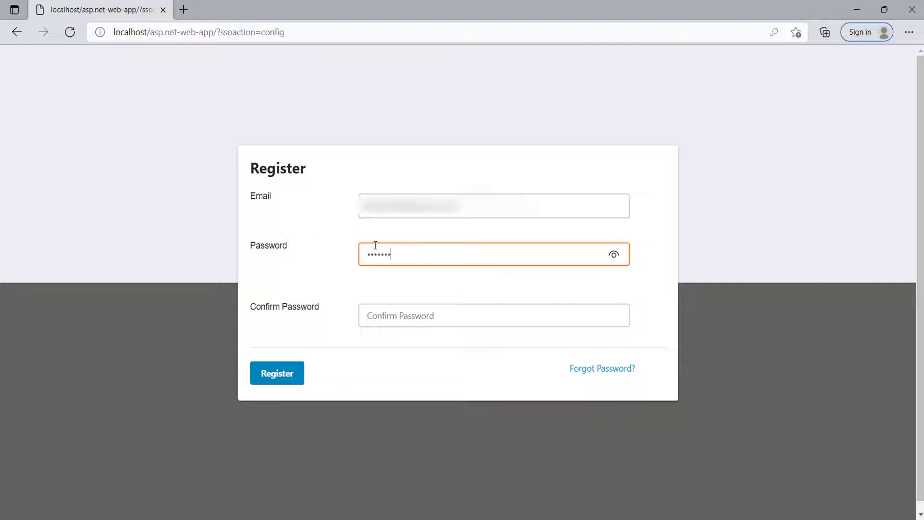
left_click(377, 313)
type("password1234")
left_click(292, 376)
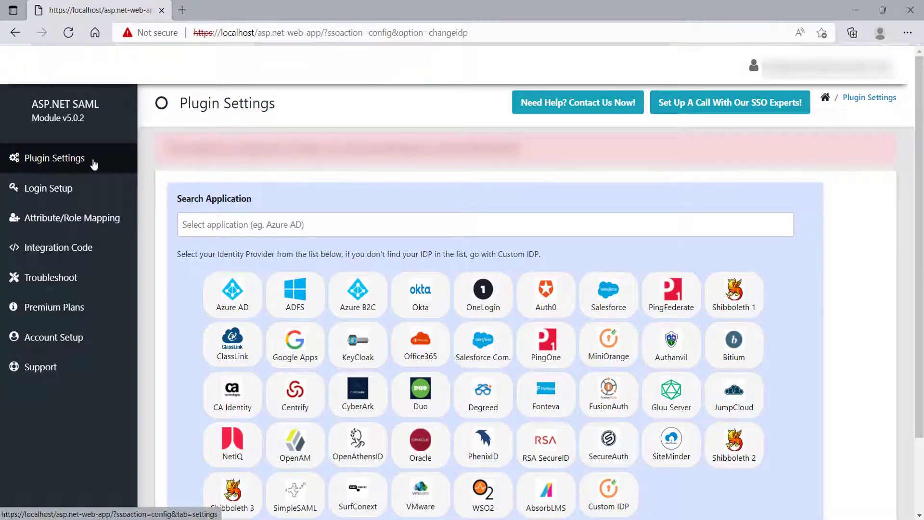
- Pick the Okta tile from the identity provider list
scroll(227, 240, "down", 2)
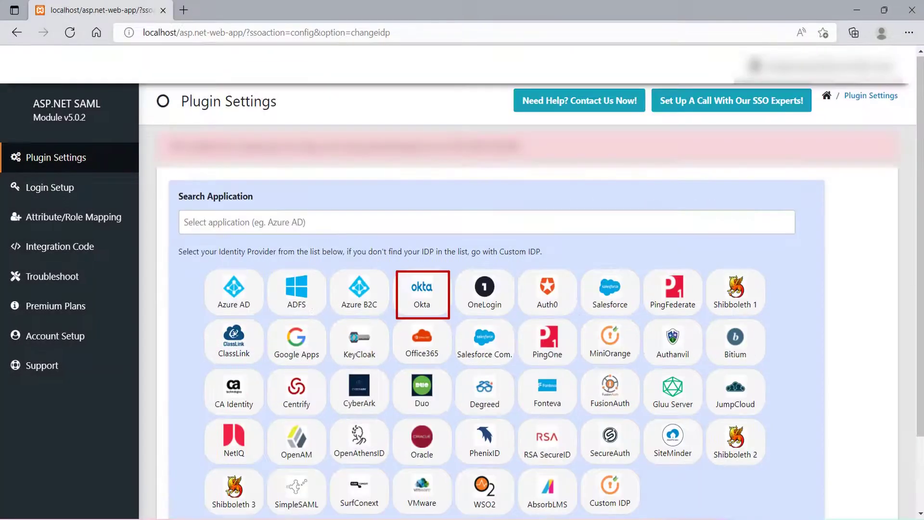
left_click(426, 303)
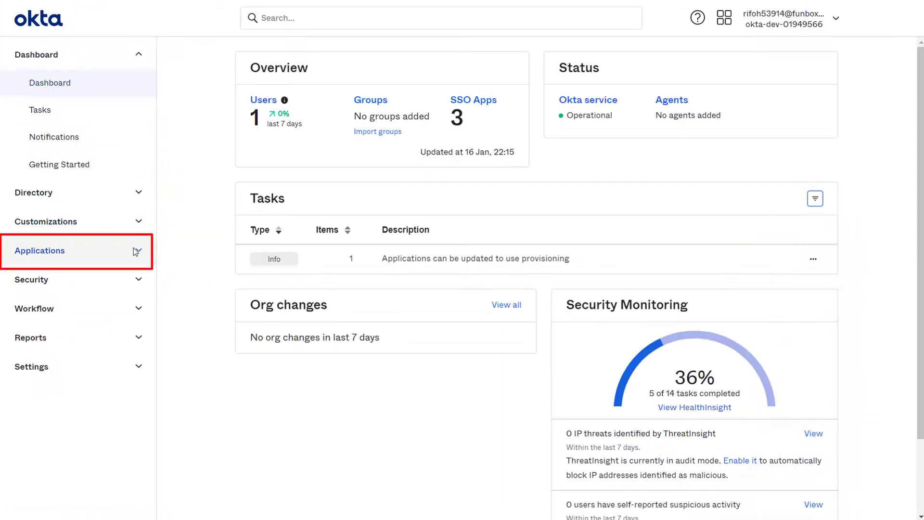
- Start a new SAML 2.0 app integration from Applications
left_click(134, 253)
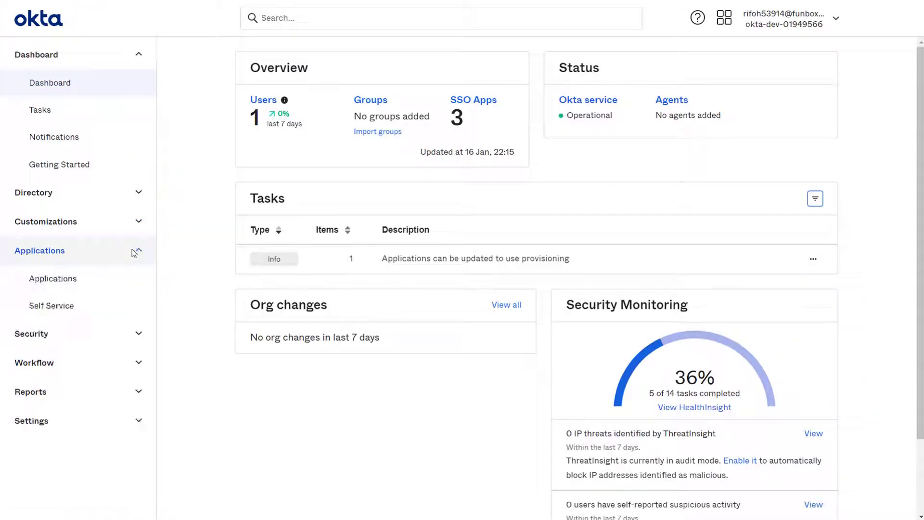
left_click(94, 282)
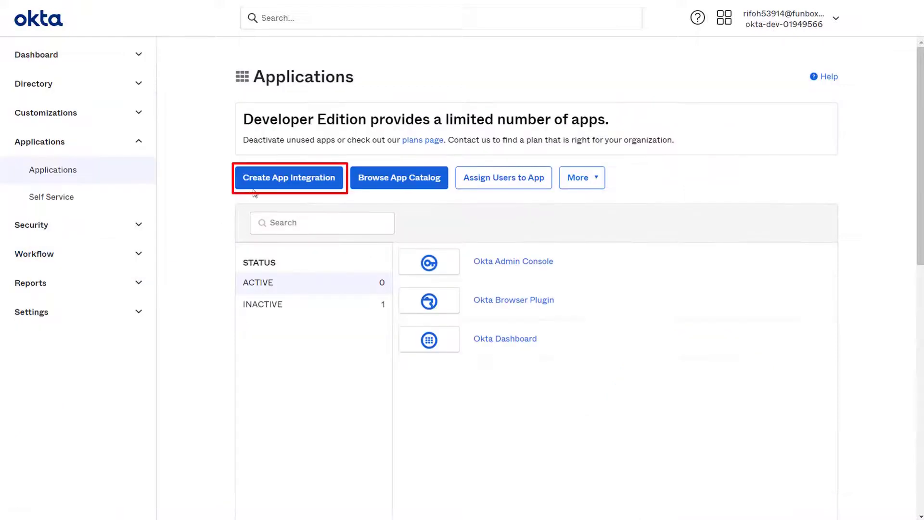
left_click(262, 187)
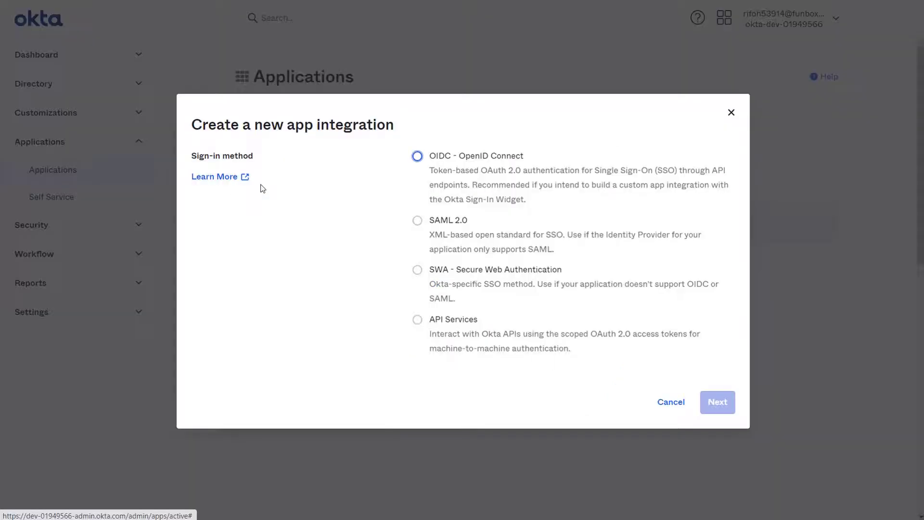
left_click(420, 223)
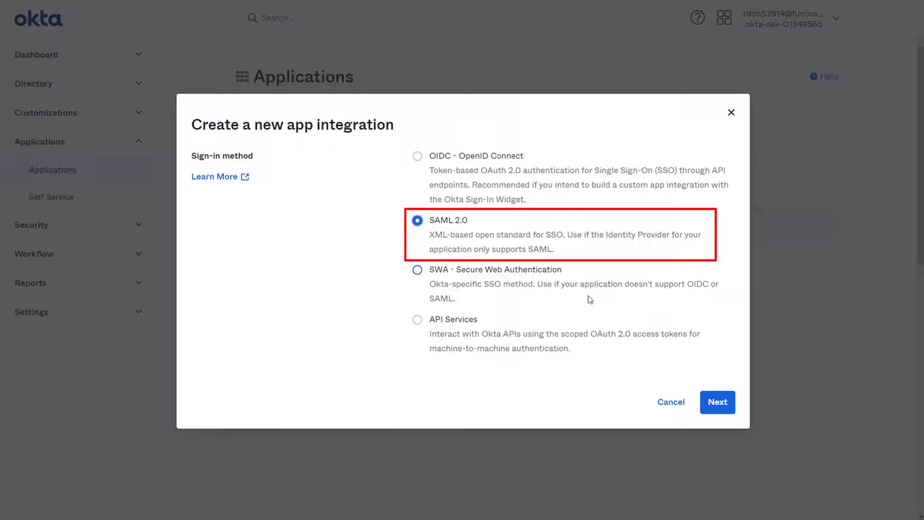
left_click(714, 402)
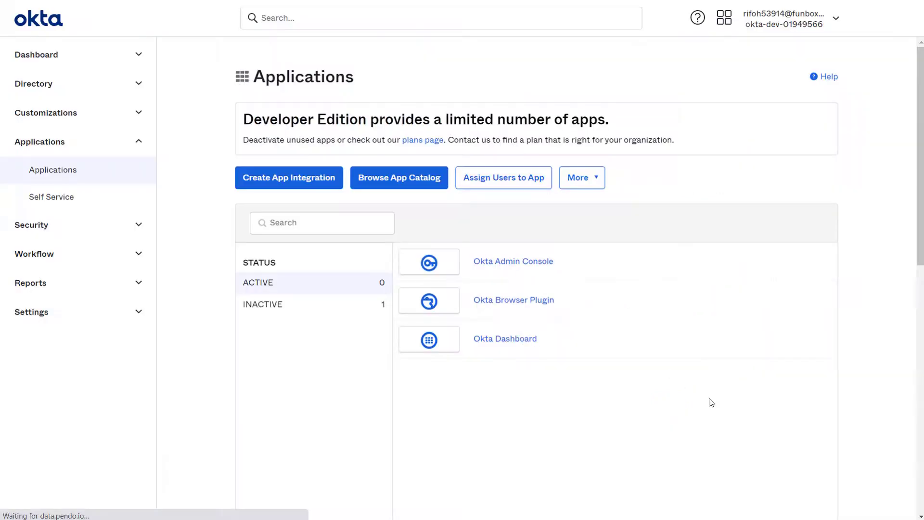
- Name the app 'asp.net saml okta app' and continue to Configure SAML
left_click(540, 207)
type("asp.net saml o")
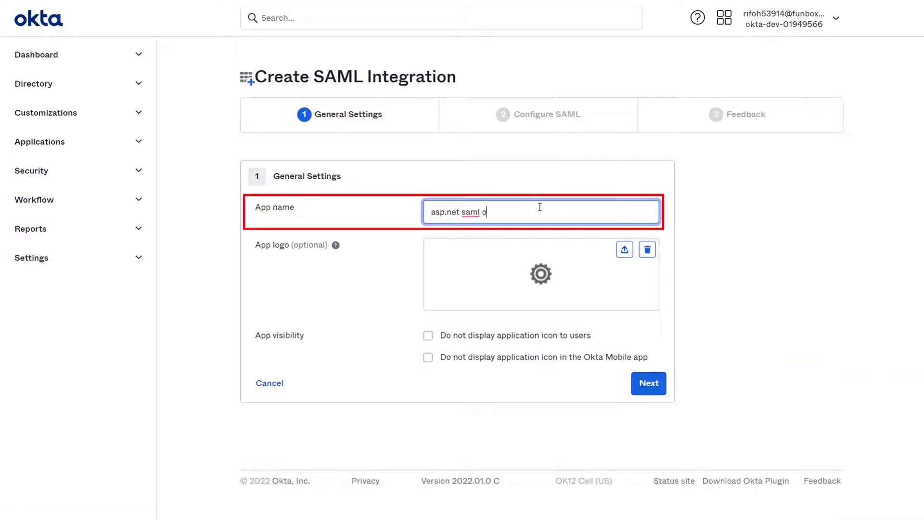
type("kta app")
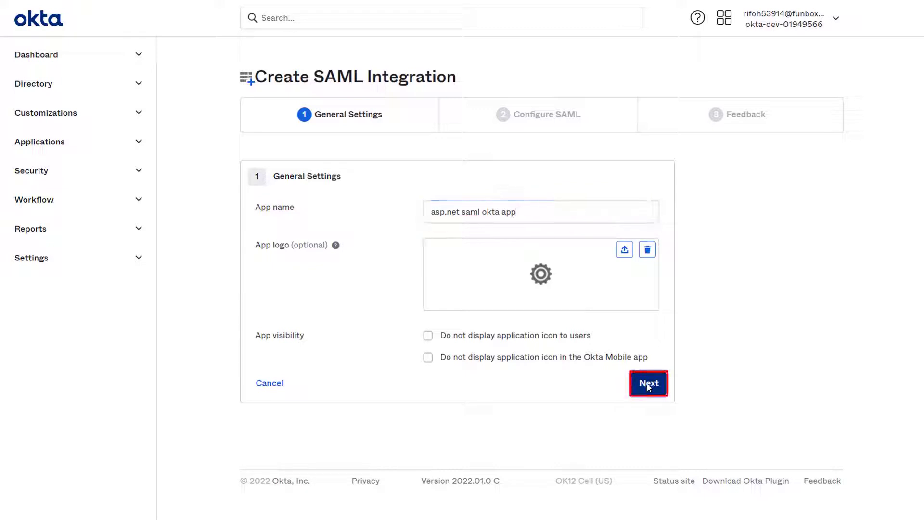
left_click(648, 384)
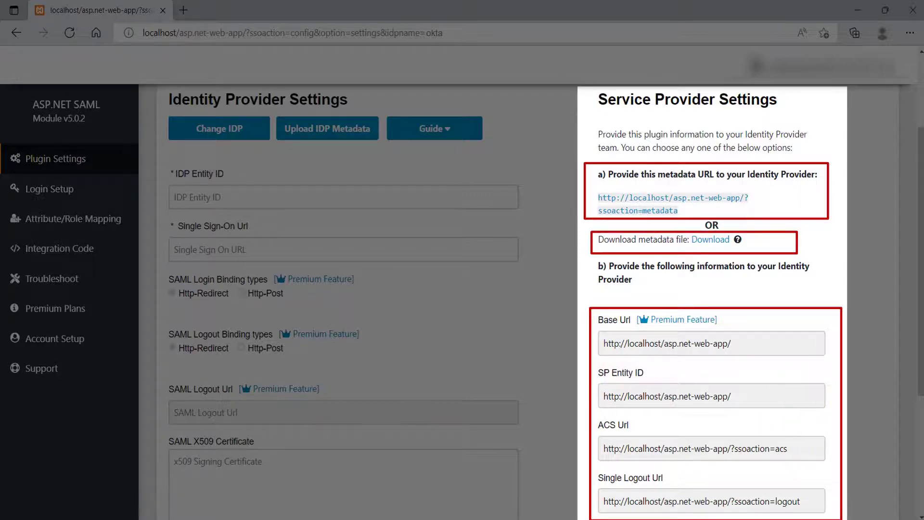
- Fill Single sign on URL with the module's ACS Url and Audience URI with its SP Entity ID
scroll(649, 323, "down", 3)
triple_click(649, 323)
key("ctrl+c")
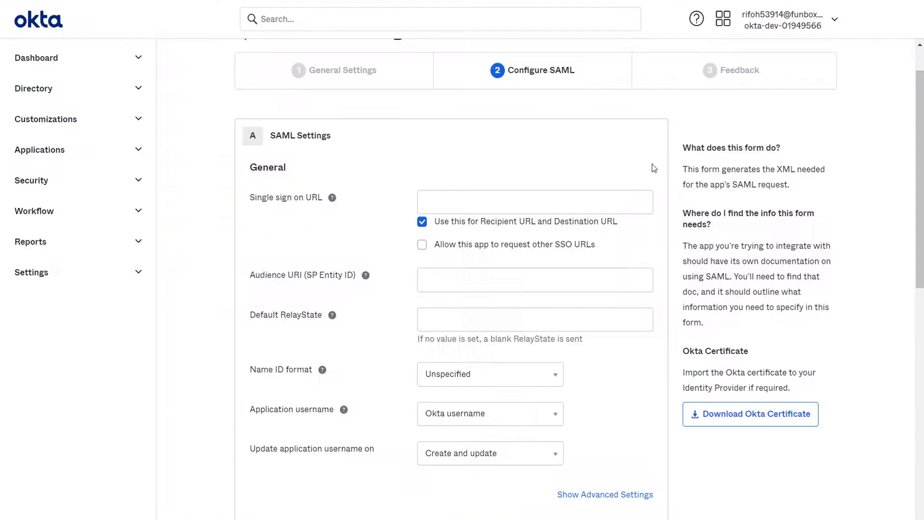
left_click(569, 201)
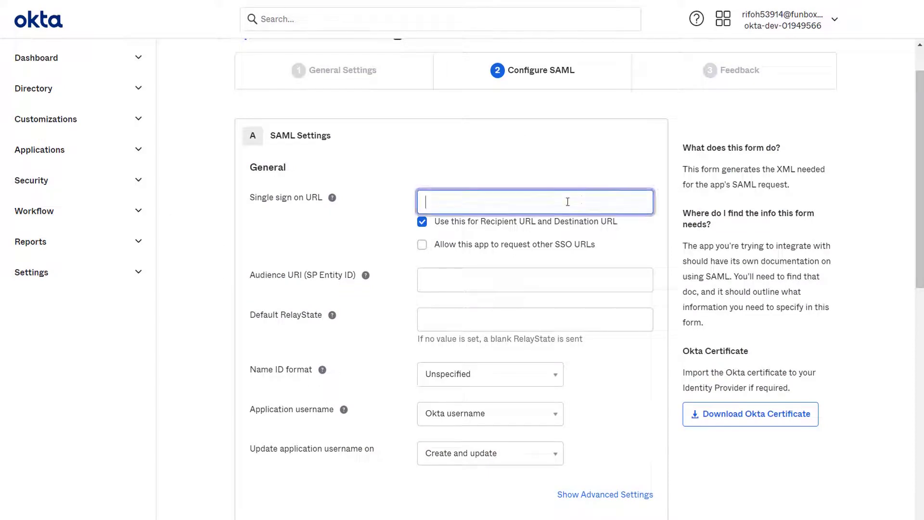
key("ctrl+v")
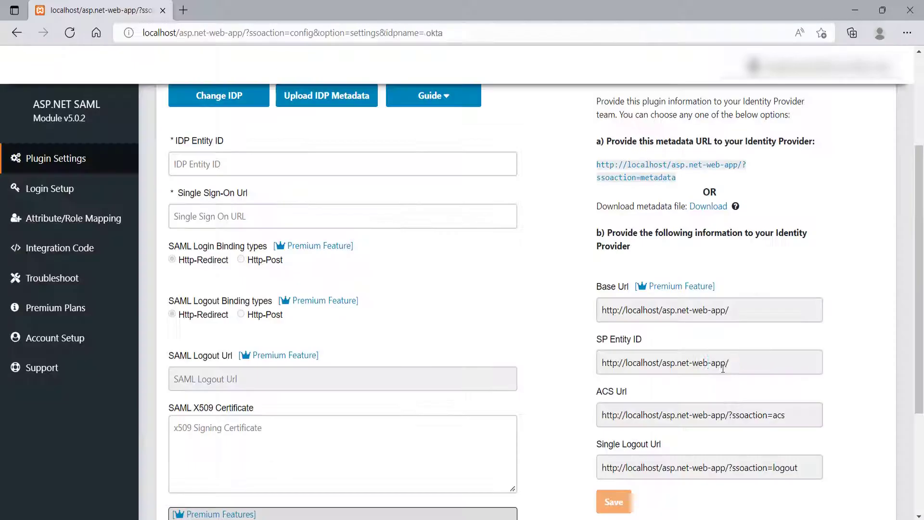
left_click_drag(729, 364, 590, 362)
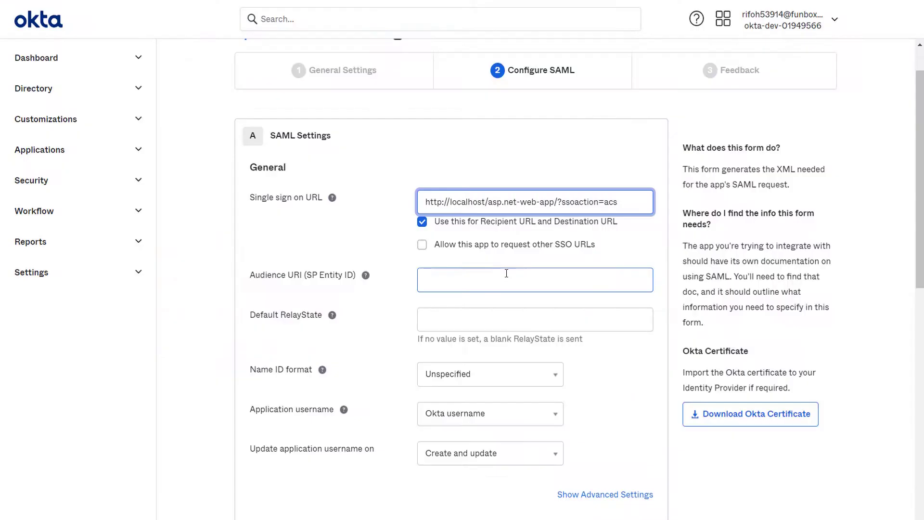
left_click(507, 279)
type("http://localhost/asp.net-web-app/")
- Set Name ID format to EmailAddress and application username to Email
scroll(527, 319, "down", 2)
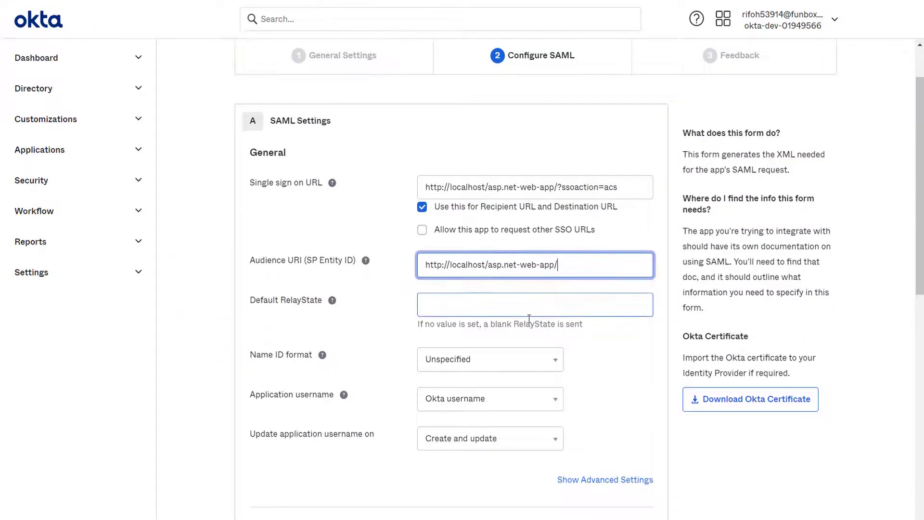
left_click(554, 290)
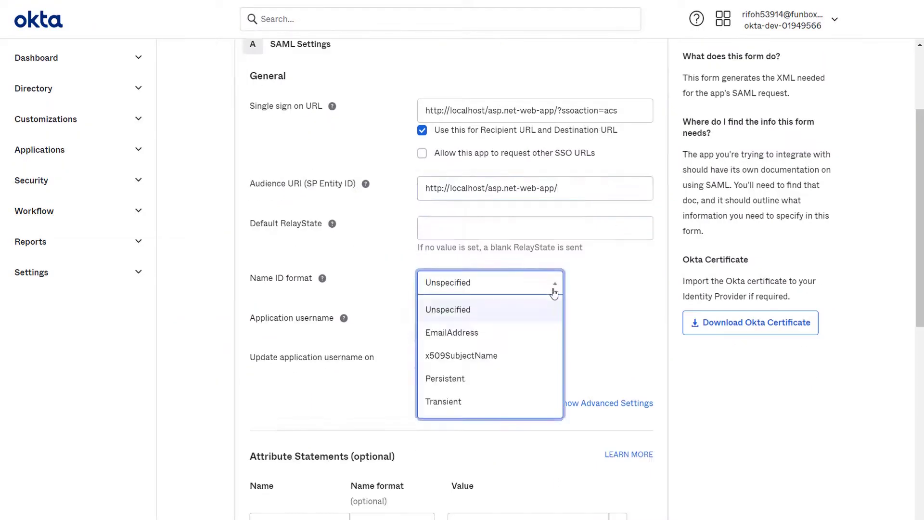
left_click(483, 338)
left_click(543, 331)
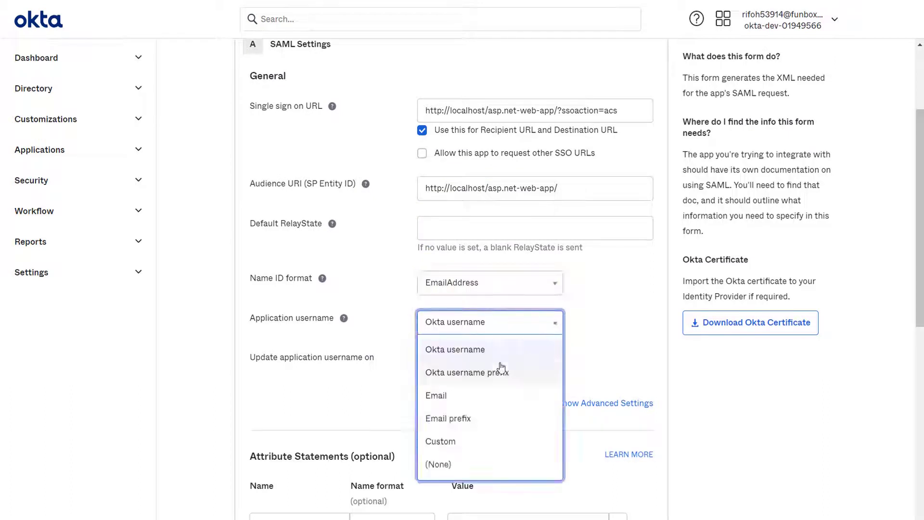
left_click(547, 400)
- Add attribute statements firstname, lastname and email mapped to user.firstName, user.lastName and user.email
left_click(325, 368)
type("first")
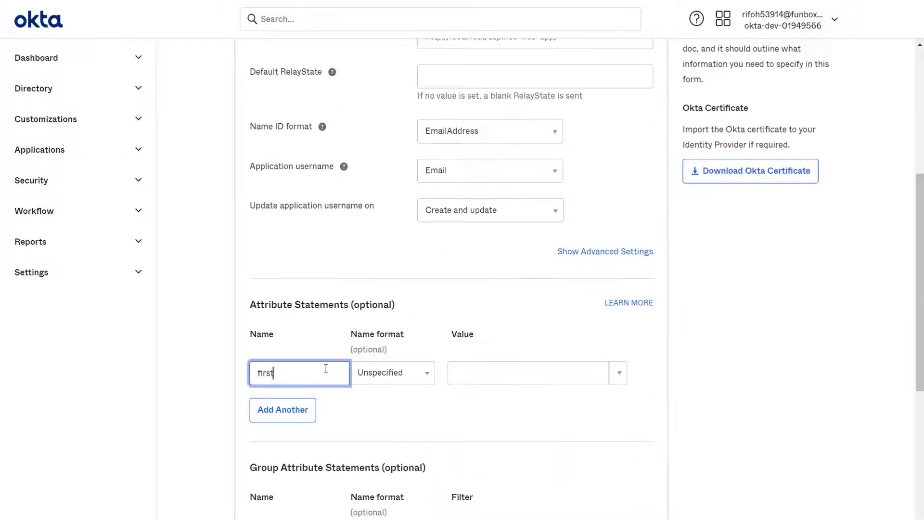
type("name")
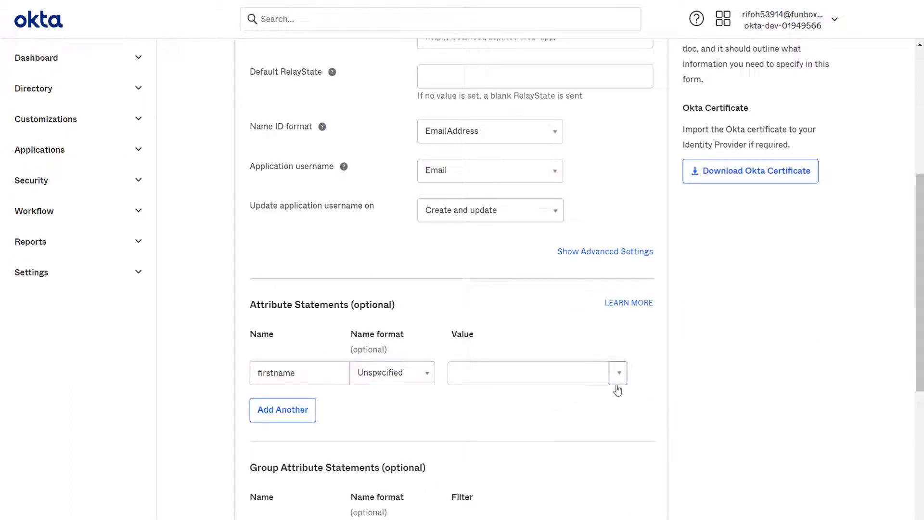
left_click(619, 373)
left_click(545, 401)
left_click(285, 409)
type("lastname")
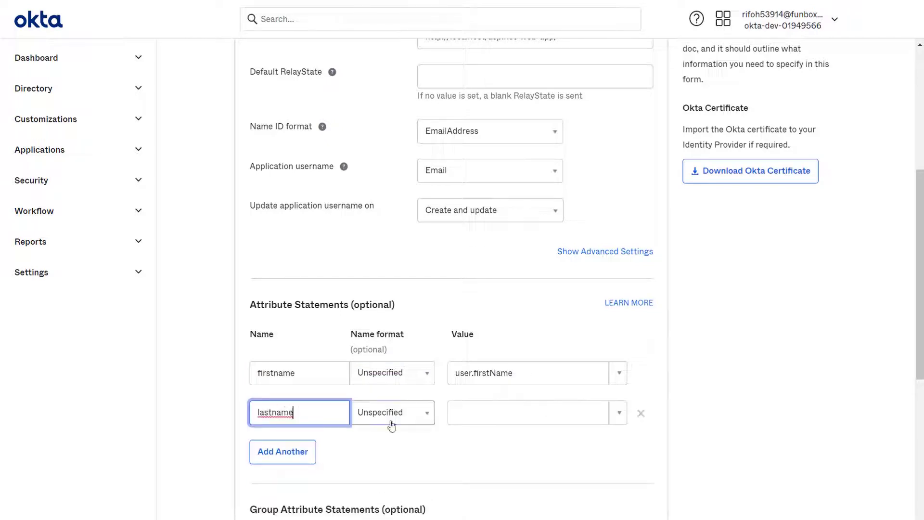
left_click(618, 412)
left_click(487, 465)
left_click(283, 452)
type("email")
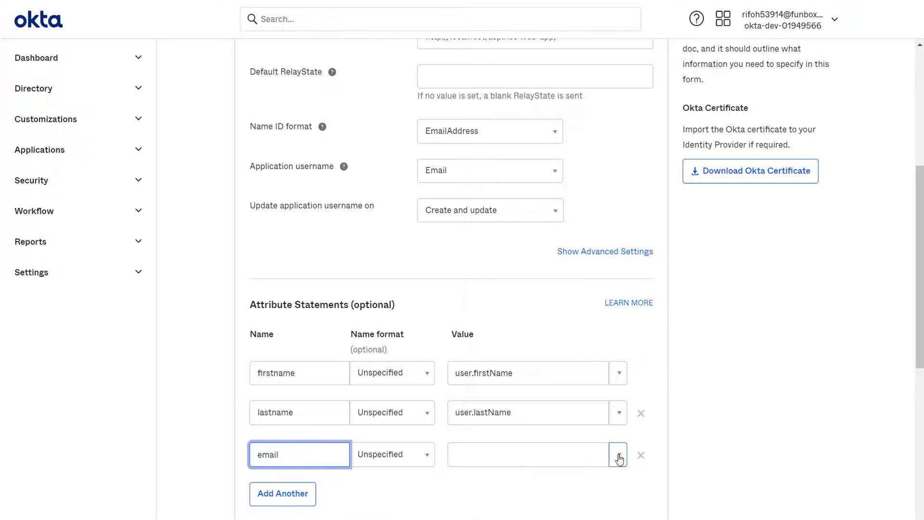
left_click(619, 454)
scroll(473, 482, "down", 1)
left_click(473, 479)
- Continue to Feedback and mark the app as a software vendor integration
scroll(525, 469, "down", 8)
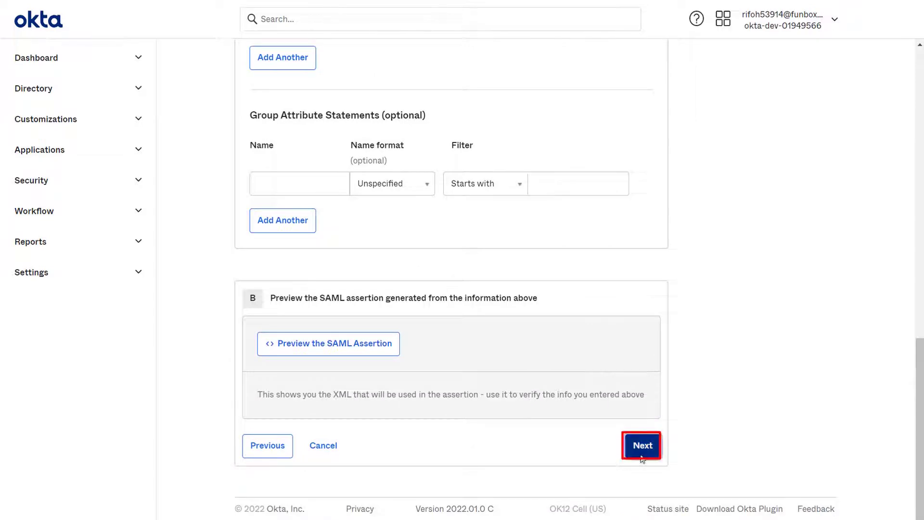
left_click(642, 455)
left_click(427, 235)
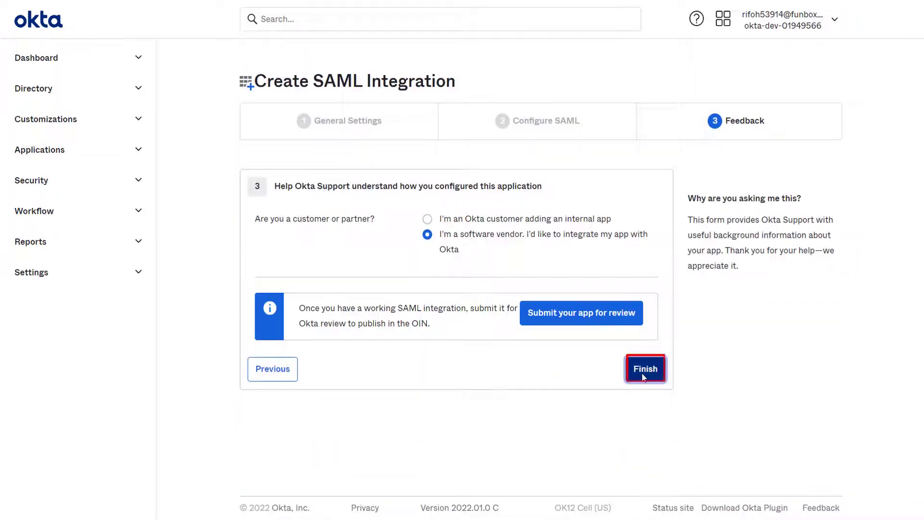
- Finish the app, open its Identity Provider metadata and select the metadata page's URL
left_click(644, 369)
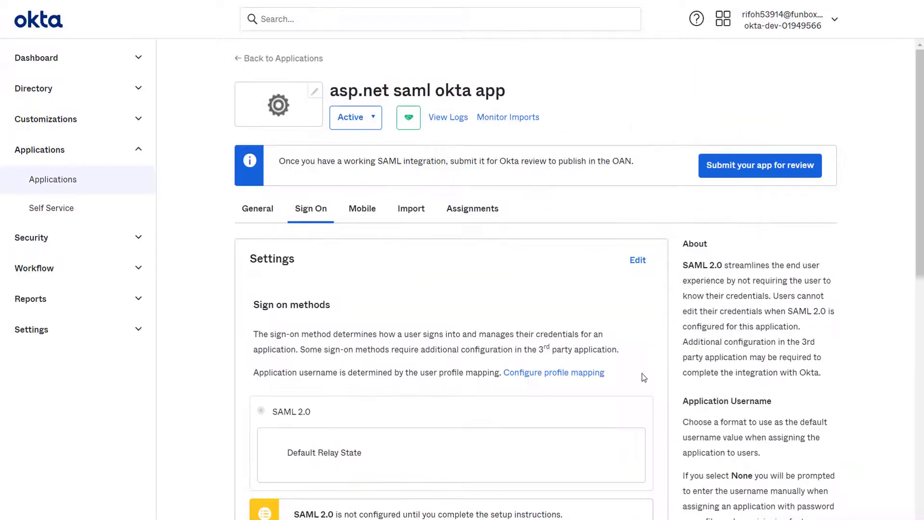
scroll(644, 377, "down", 4)
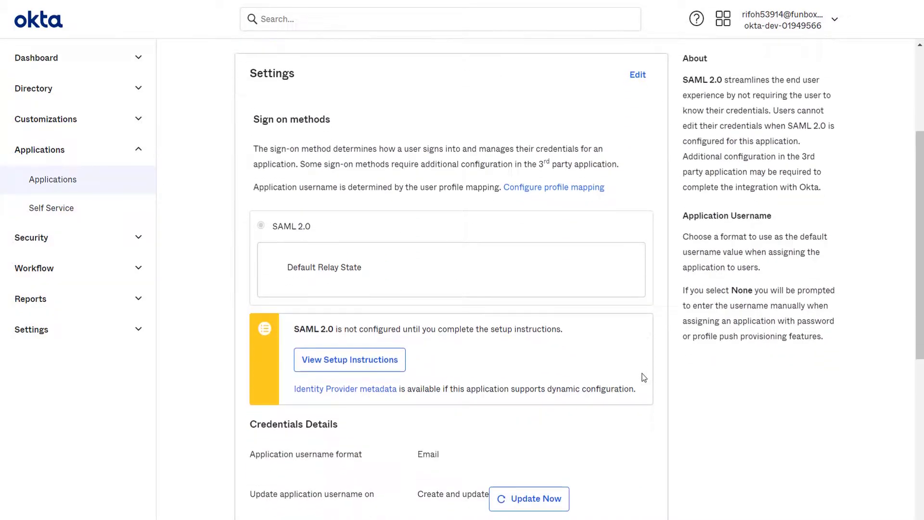
scroll(644, 377, "down", 1)
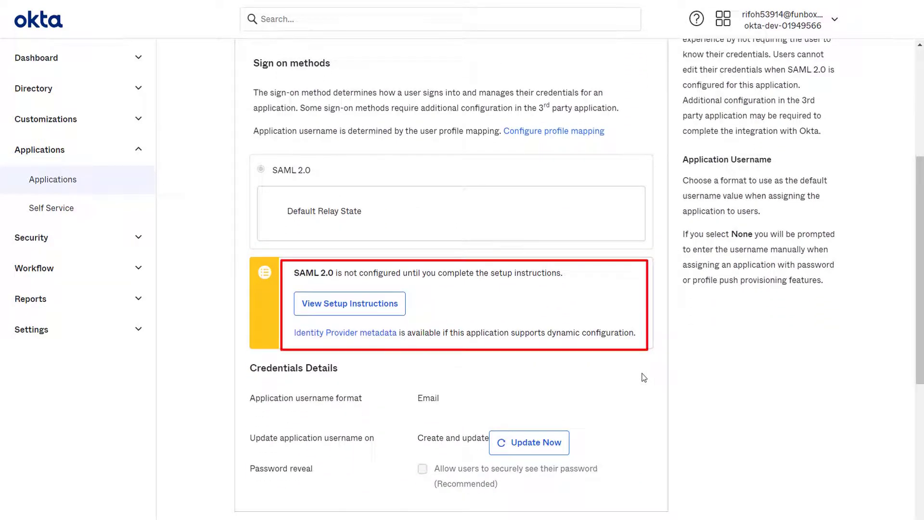
left_click(345, 332)
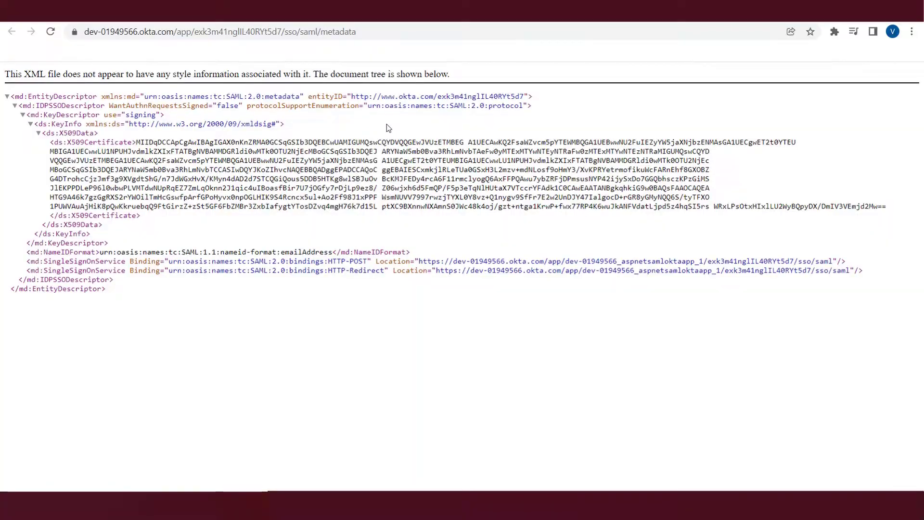
left_click(207, 32)
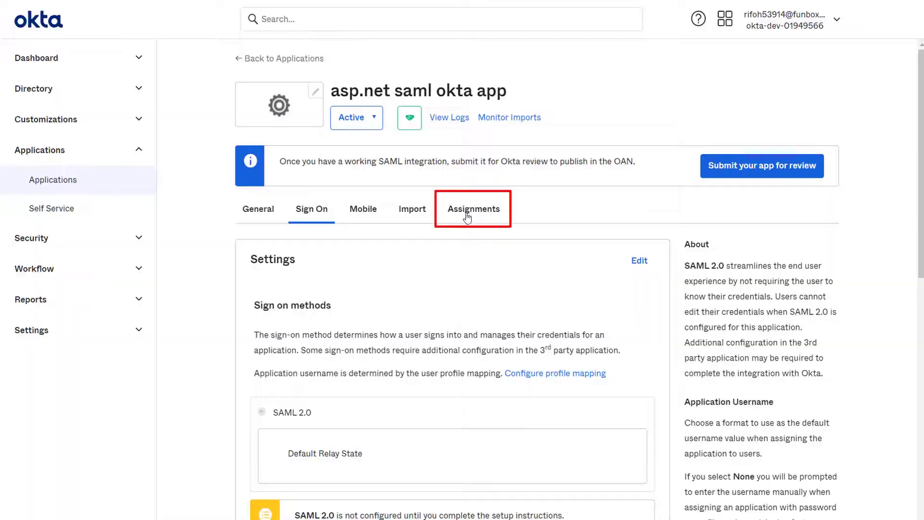
- Assign the app to the single listed user through Assign to People and save
left_click(467, 216)
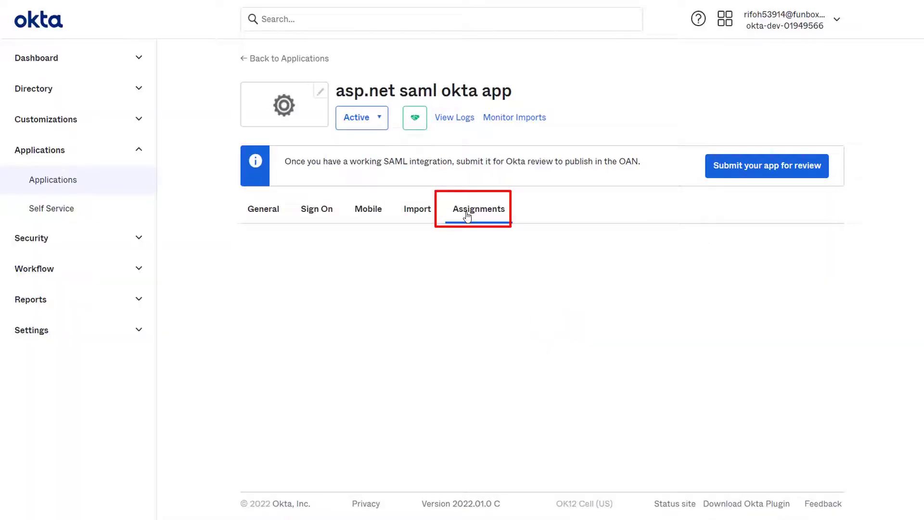
left_click(282, 260)
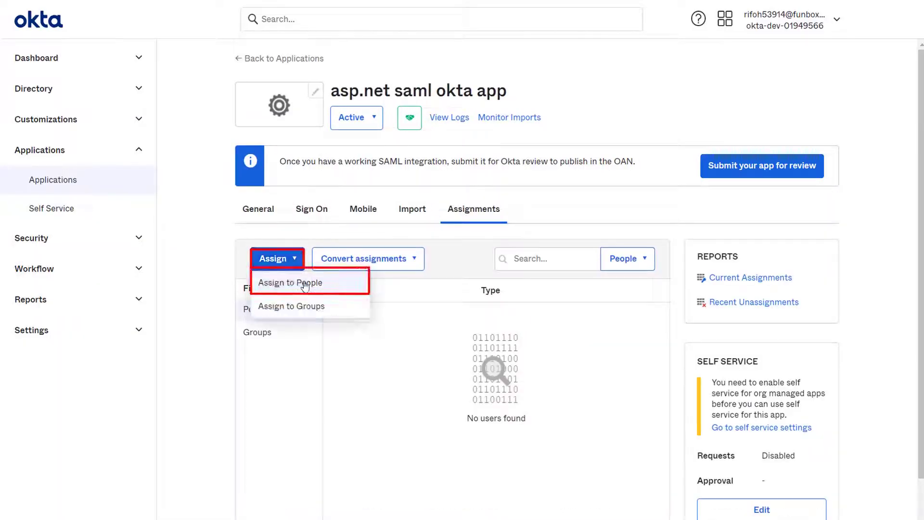
left_click(305, 284)
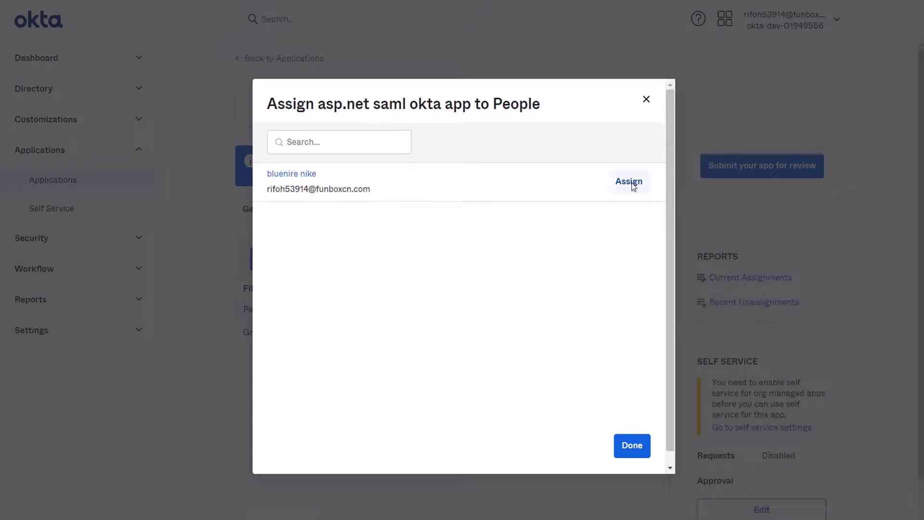
left_click(629, 181)
left_click(575, 320)
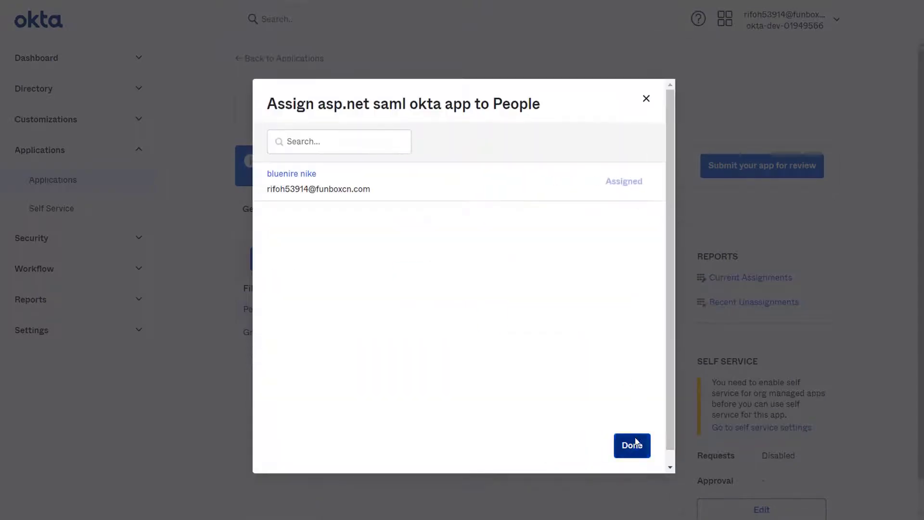
left_click(633, 444)
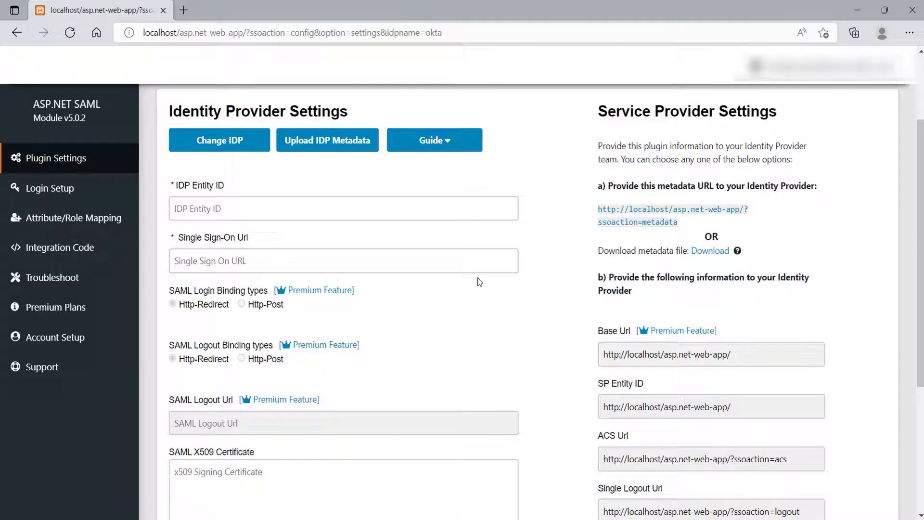
- Fetch IdP settings from the pasted Okta metadata URL and save them
left_click(341, 144)
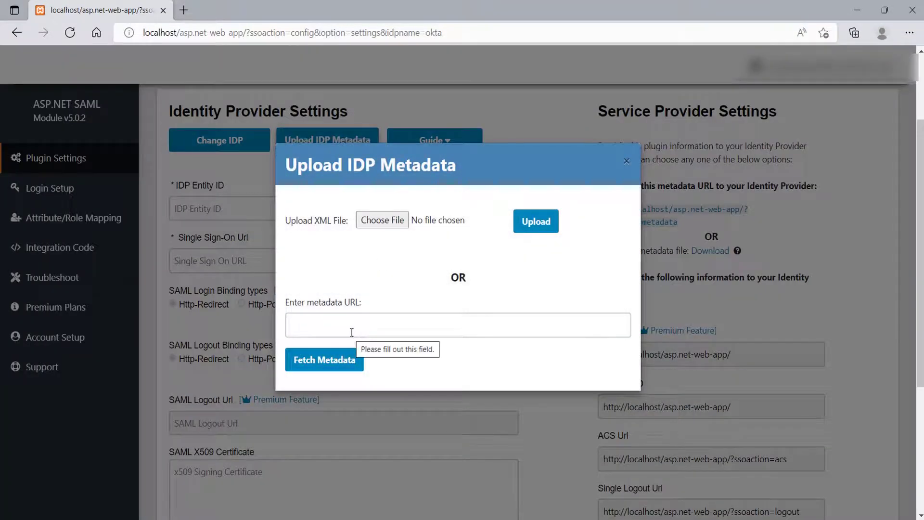
left_click(352, 332)
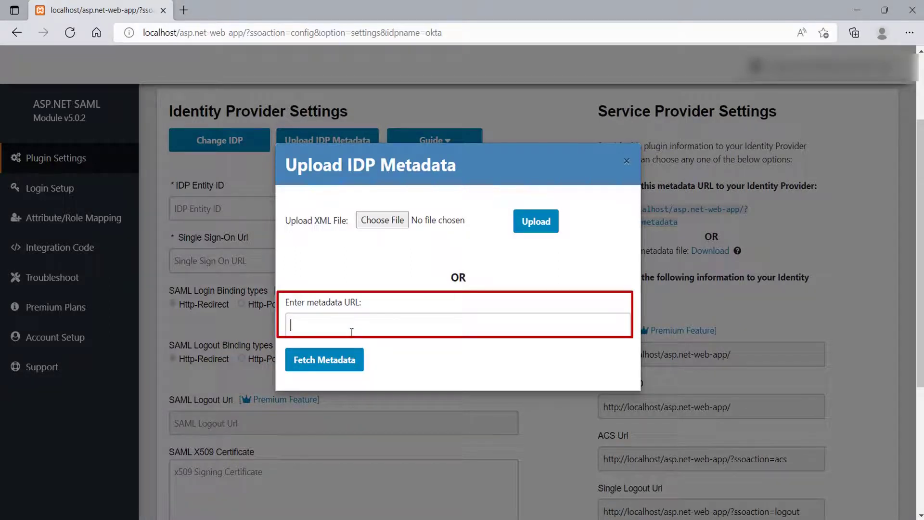
type("https://dev-01949566.okta.com/app/exk578nv3sneg5YOR5d7/sso/saml/metadata")
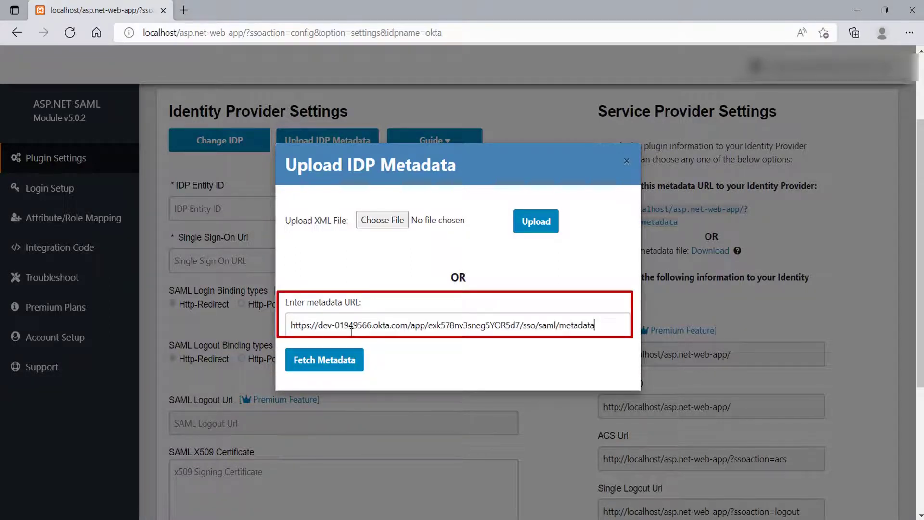
left_click(340, 360)
scroll(340, 360, "down", 5)
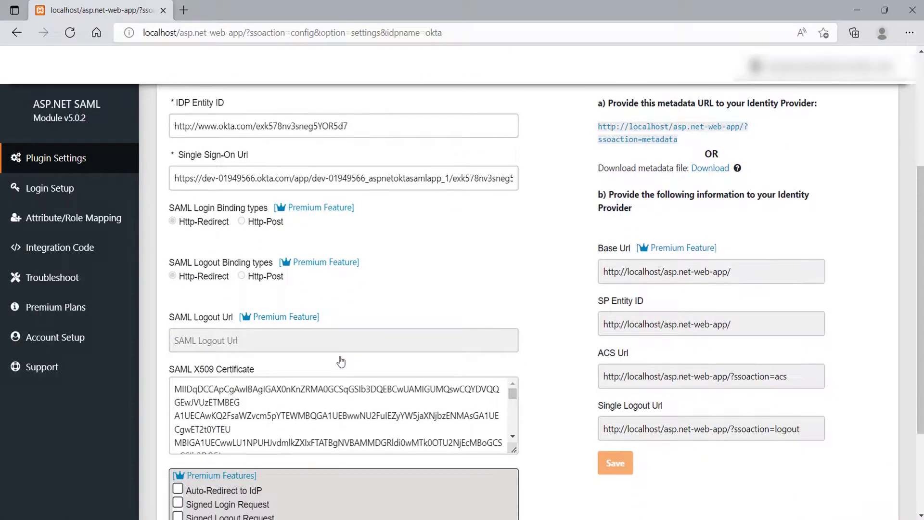
left_click(189, 452)
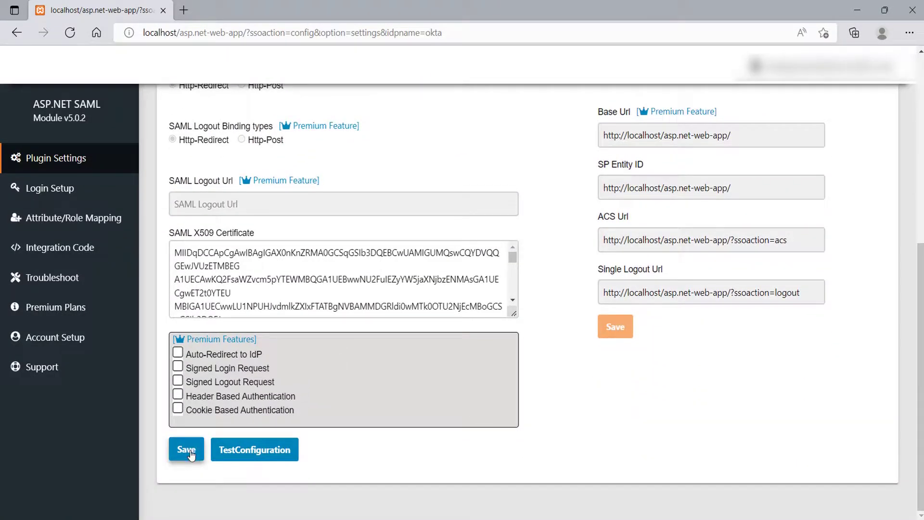
- Run TestConfiguration, sign in with the Okta username and password, and review the returned attributes
left_click(238, 456)
left_click(237, 456)
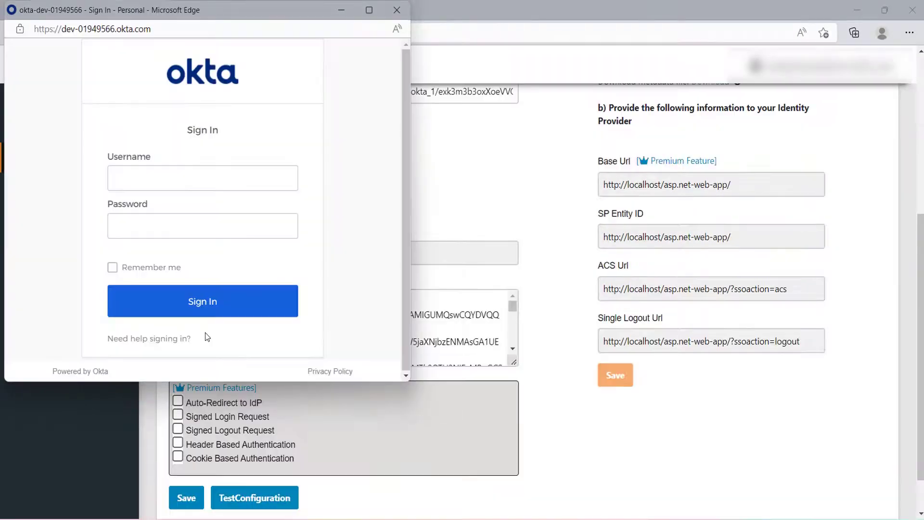
key("ctrl+v")
left_click(159, 226)
key("ctrl+v")
type("•••••")
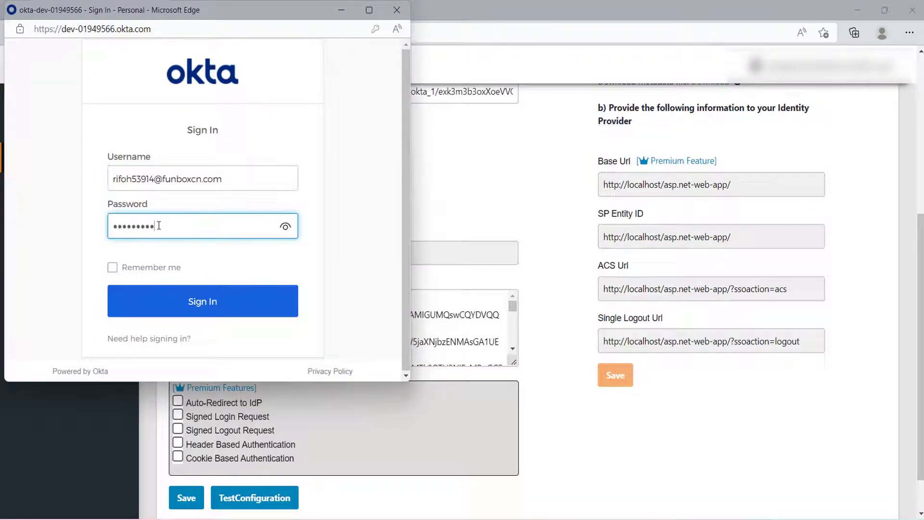
left_click(202, 301)
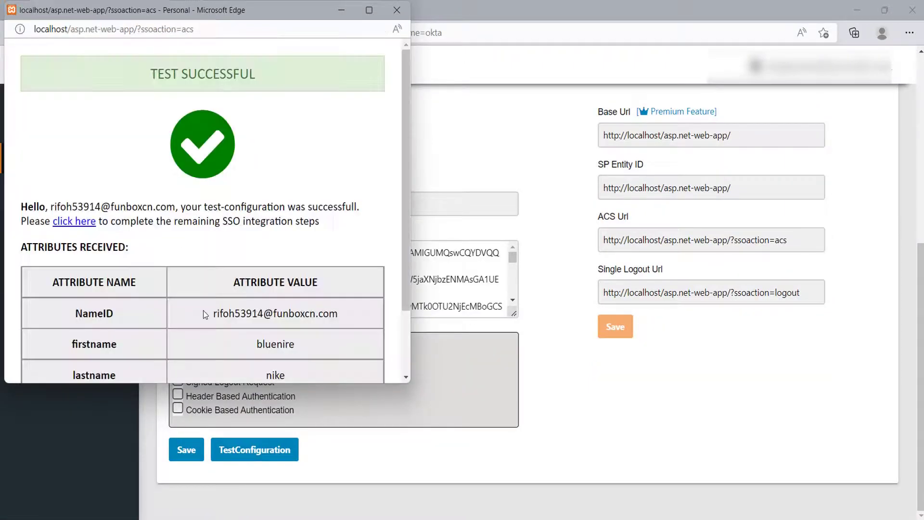
scroll(200, 303, "down", 1)
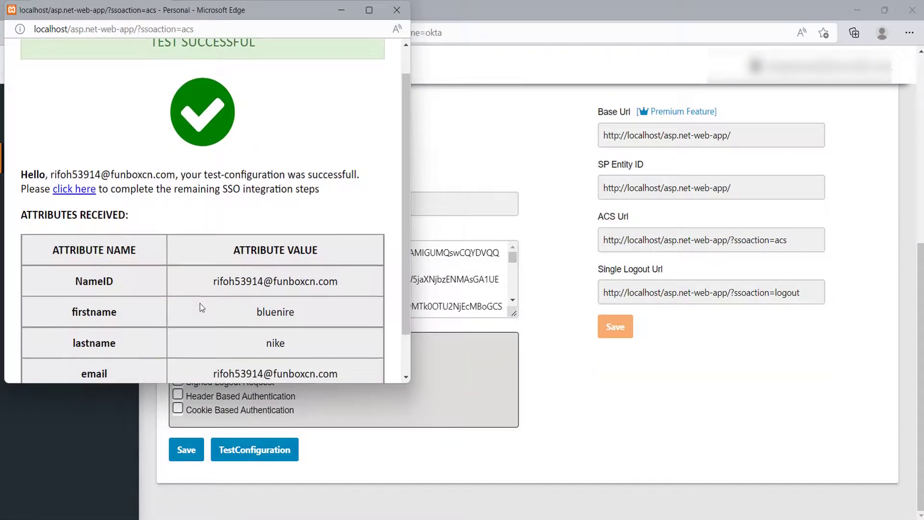
scroll(200, 303, "down", 1)
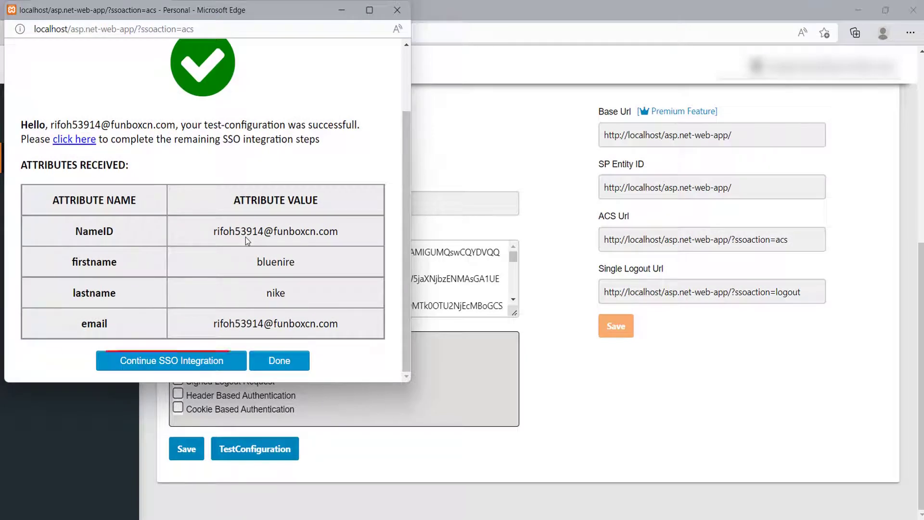
- Continue SSO integration and select the C# session-username code snippet through its closing brace
left_click(191, 356)
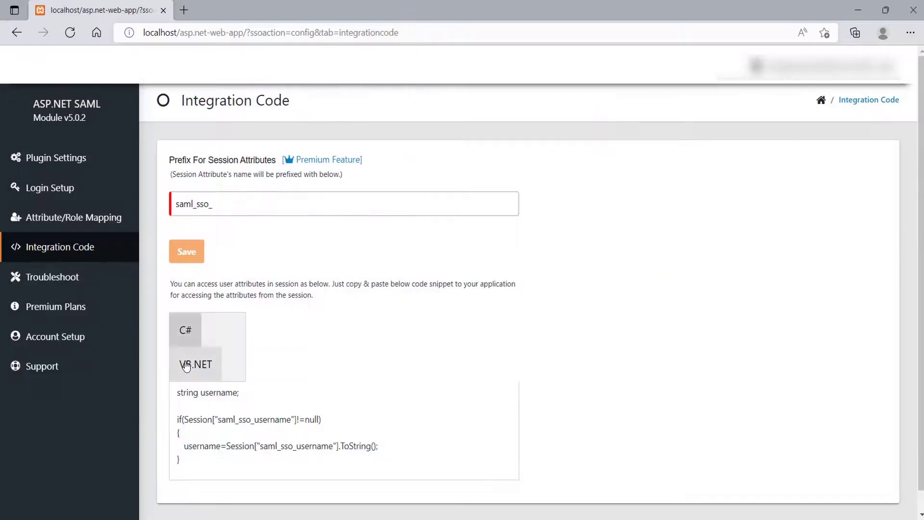
scroll(407, 406, "down", 1)
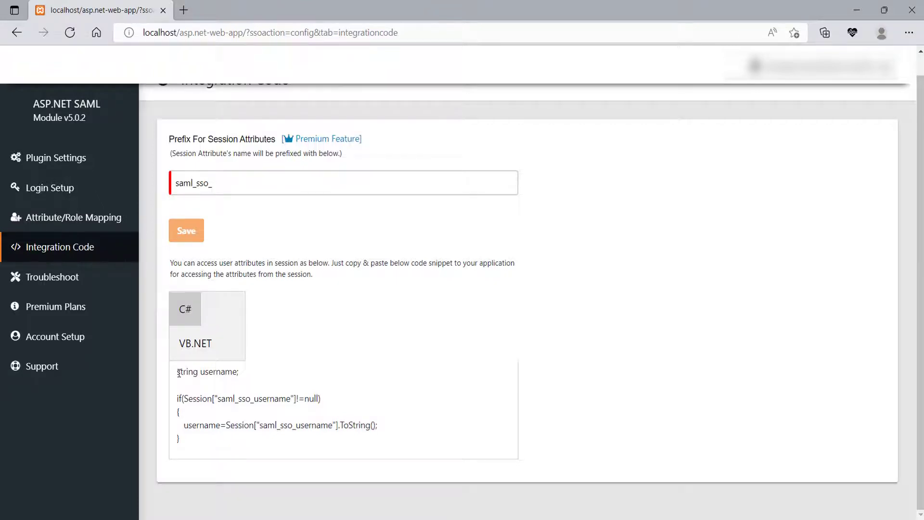
left_click_drag(179, 373, 236, 450)
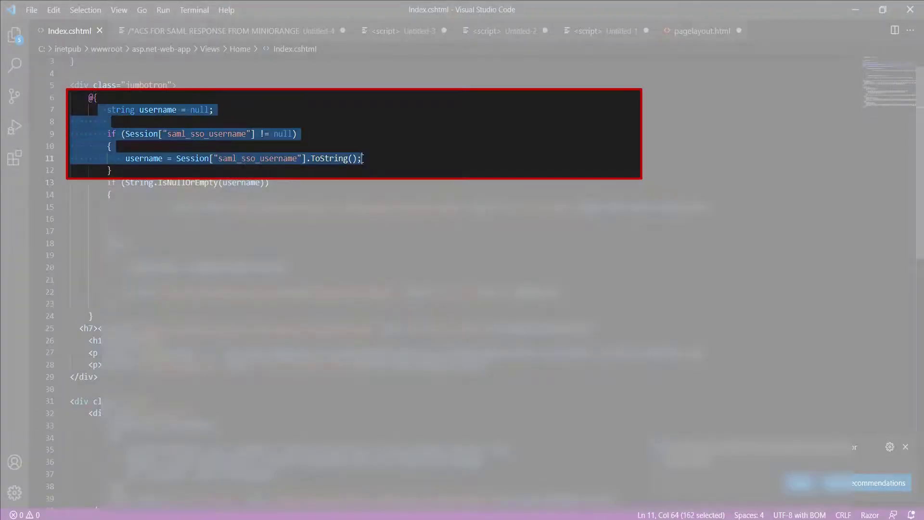
left_click_drag(363, 159, 367, 169)
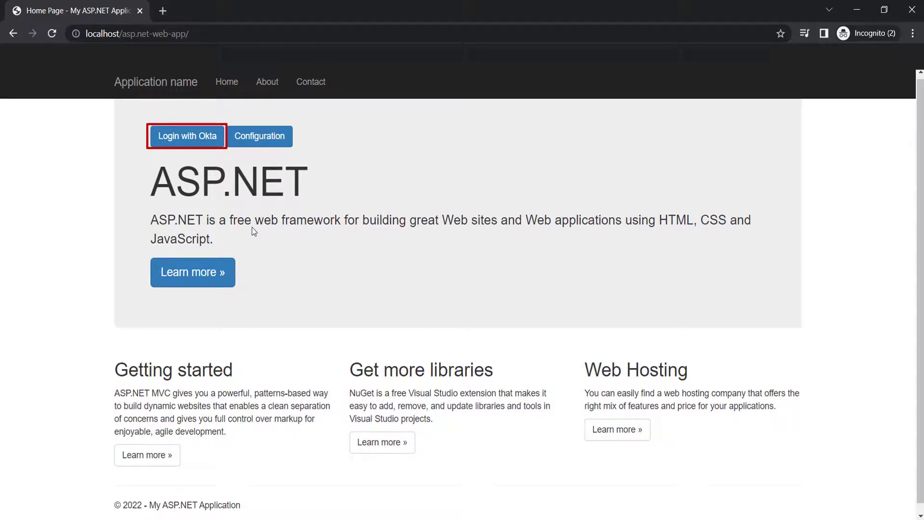
- Log in with Okta using the assigned account's username and password
left_click(214, 145)
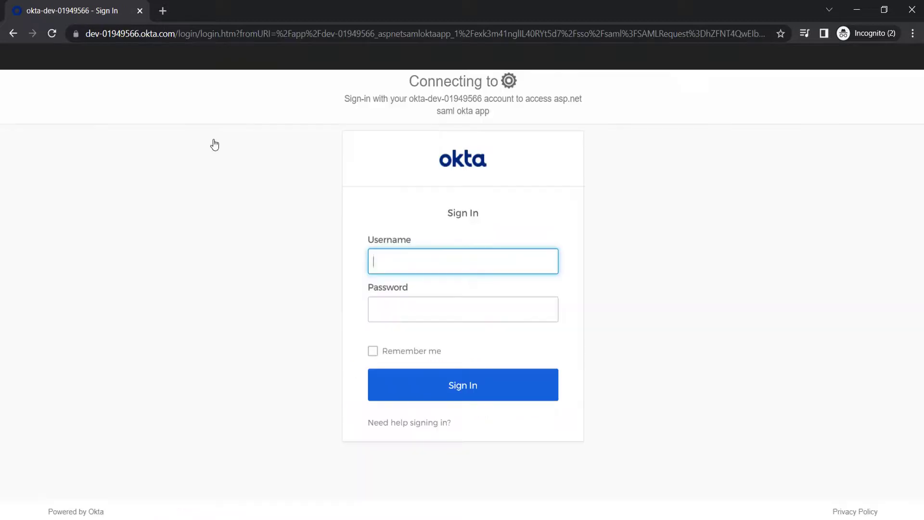
key("ctrl+v")
left_click(436, 306)
type("•••••••••")
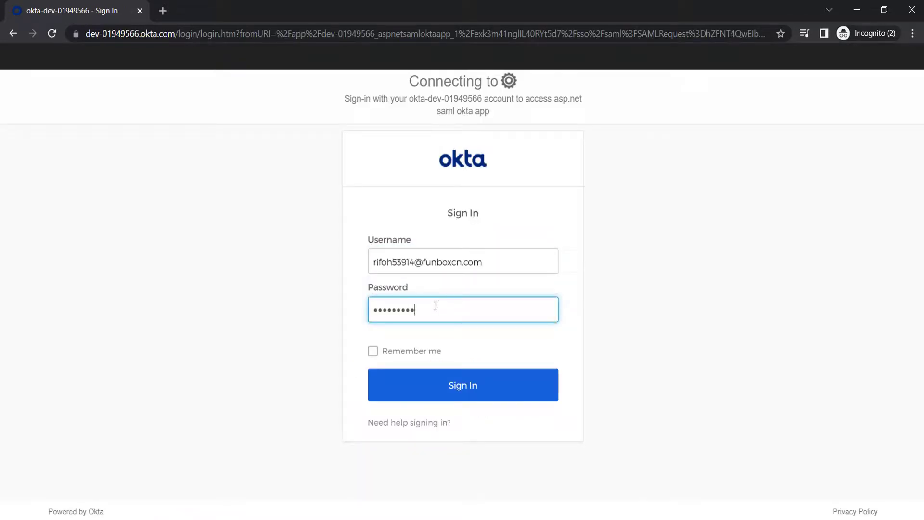
left_click(458, 384)
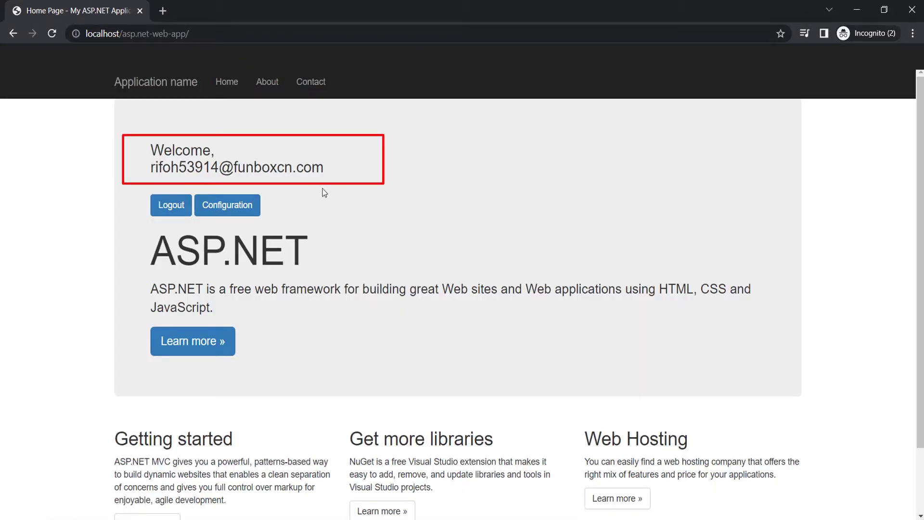